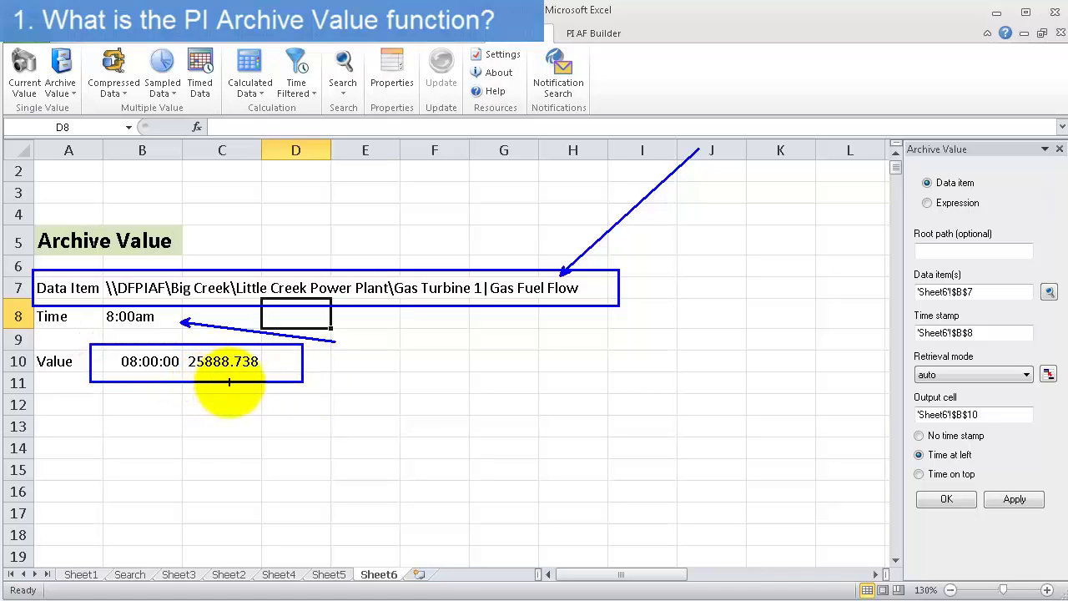
Step: Enter the label Data Item in cell A12 and close the Archive Value settings
click(71, 405)
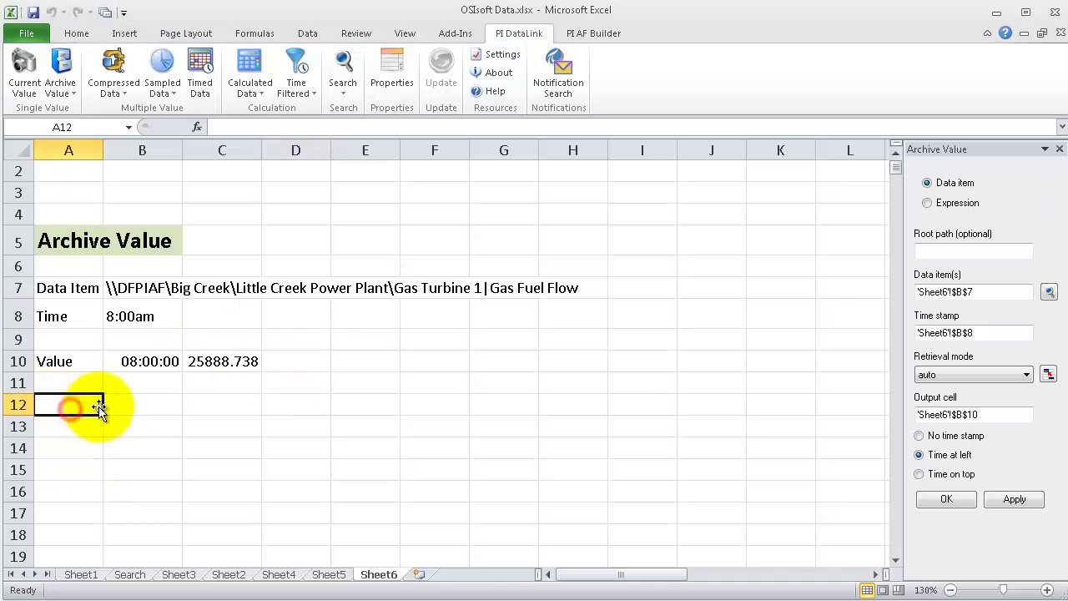
text(Data Item)
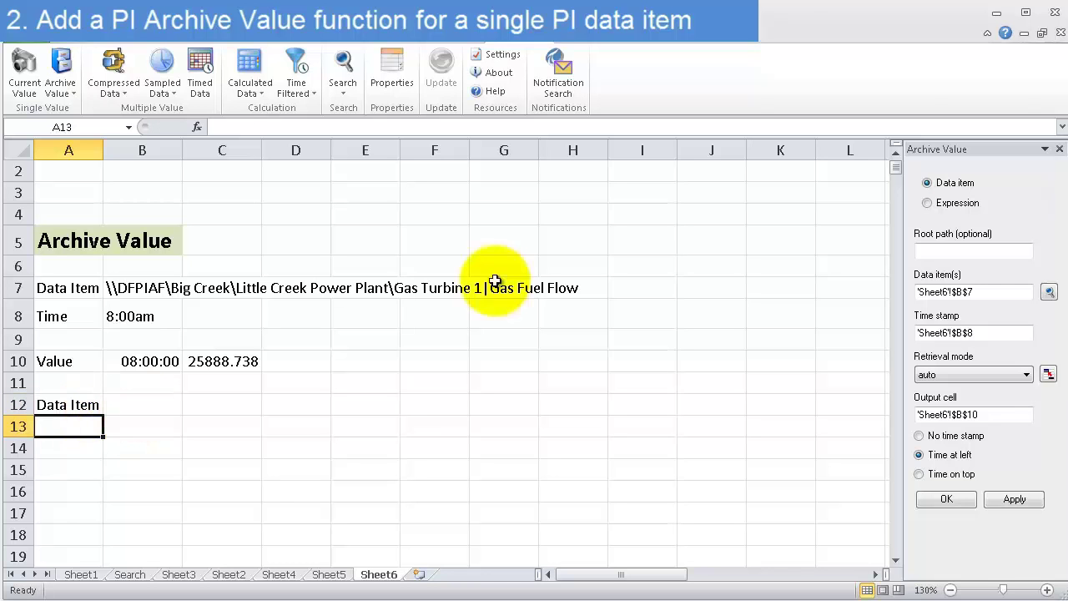
click(1057, 150)
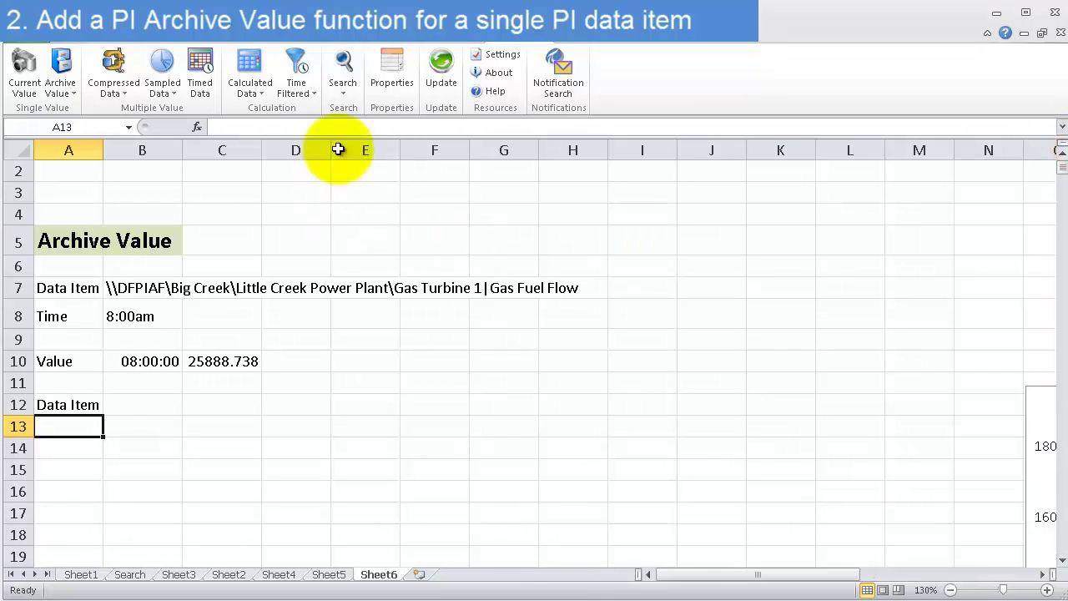
Step: Search the Little Creek Power Plant for Gas Turbine 2's Compressor Discharge Pressure and insert that data item in cell B12
click(144, 401)
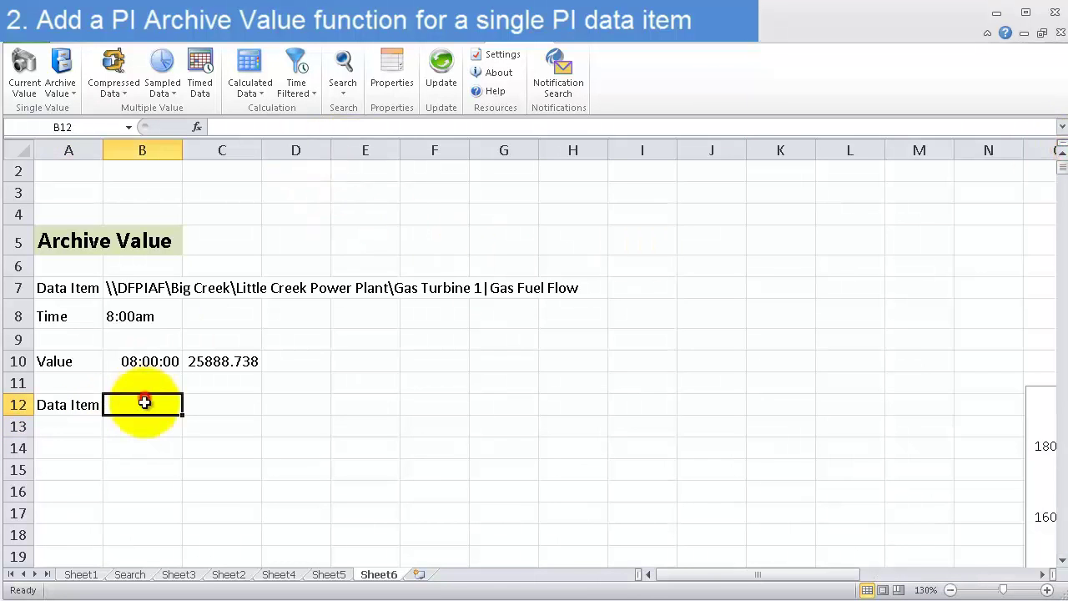
click(343, 71)
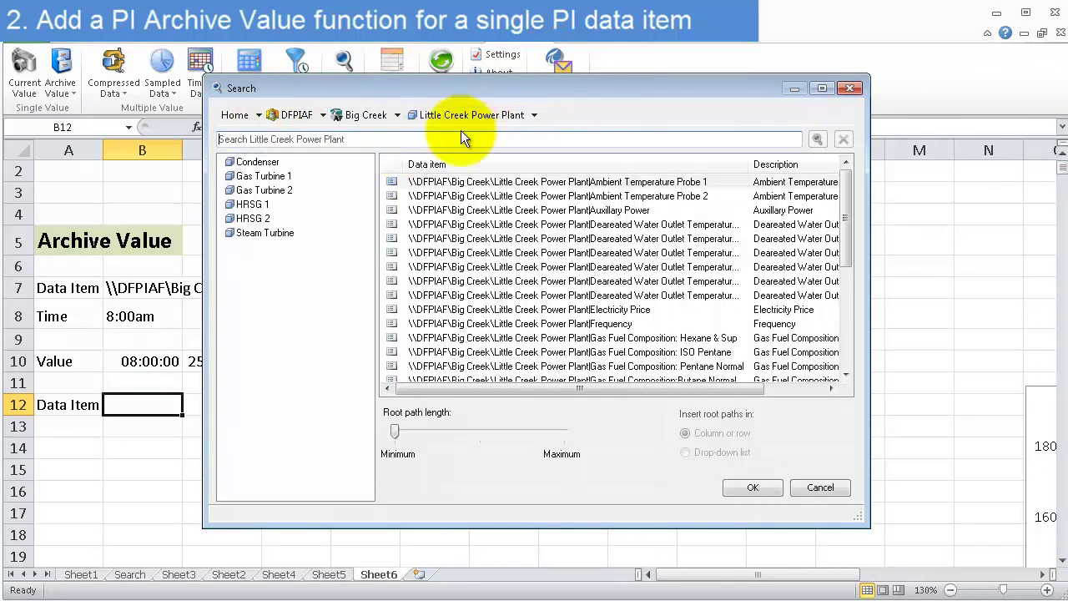
click(275, 191)
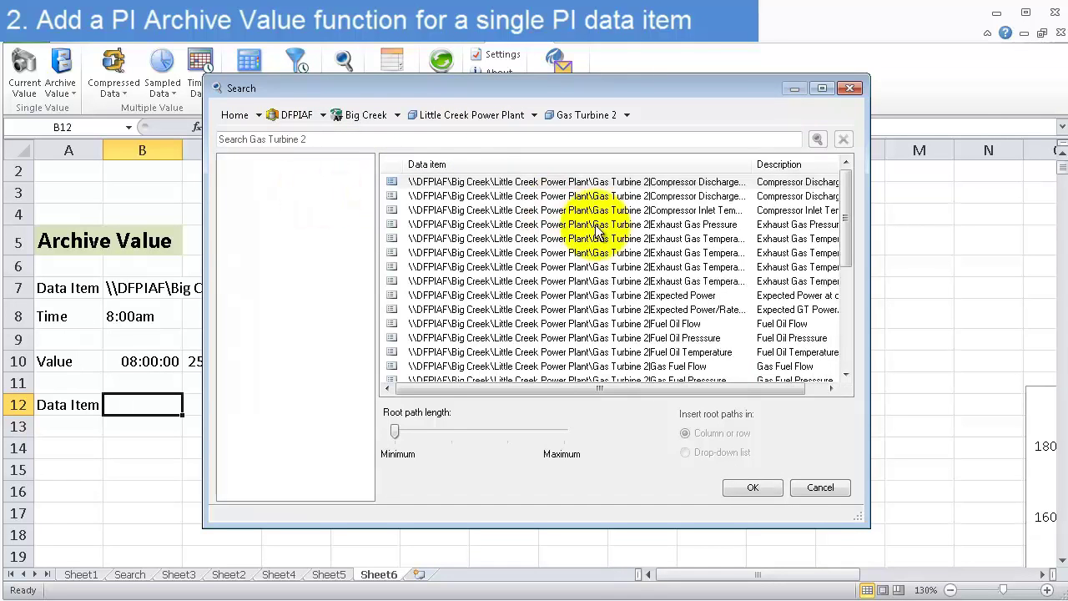
click(629, 266)
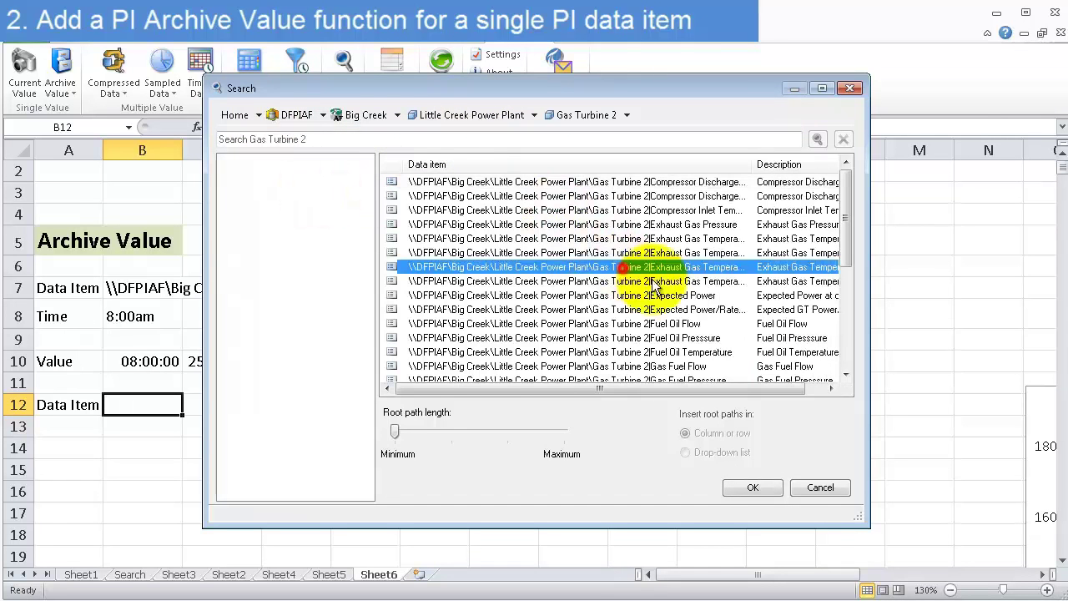
click(701, 184)
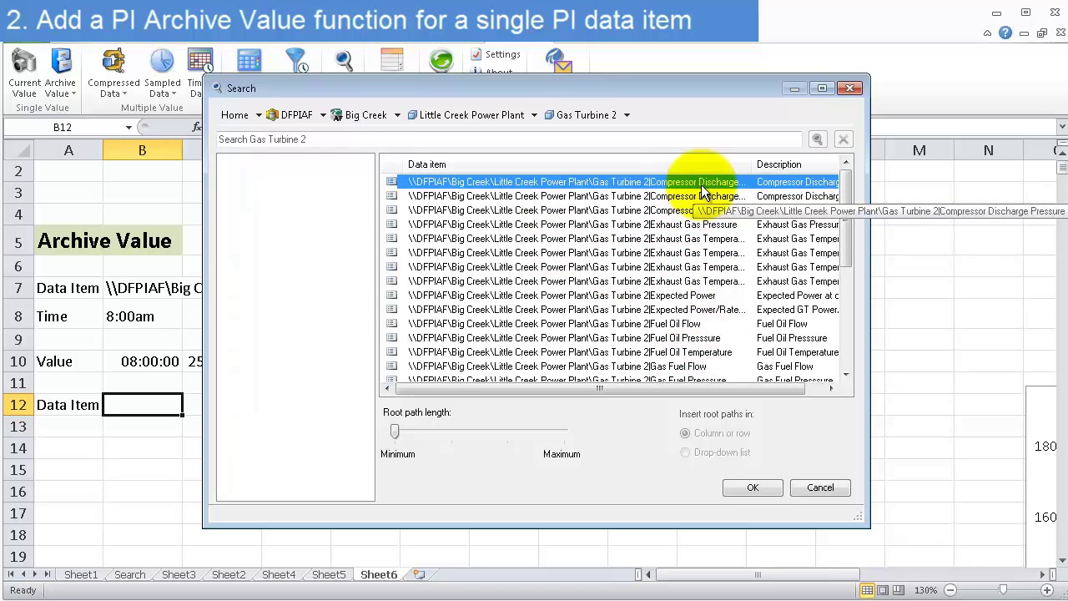
double_click(699, 185)
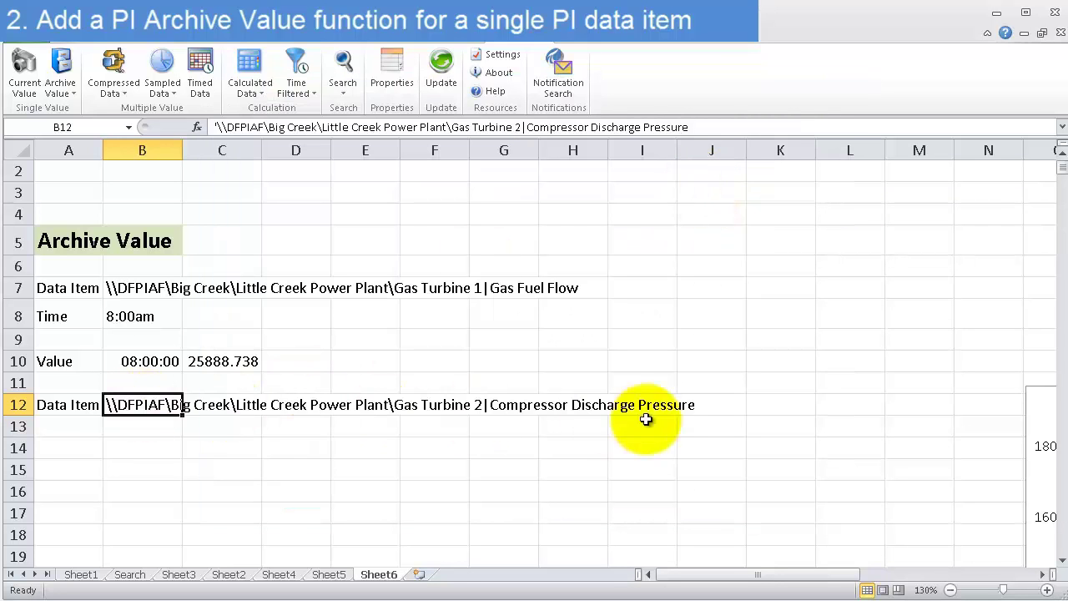
Step: Enter the label Time in A13 with 9:00am in B13, and the label Value in A15
click(68, 426)
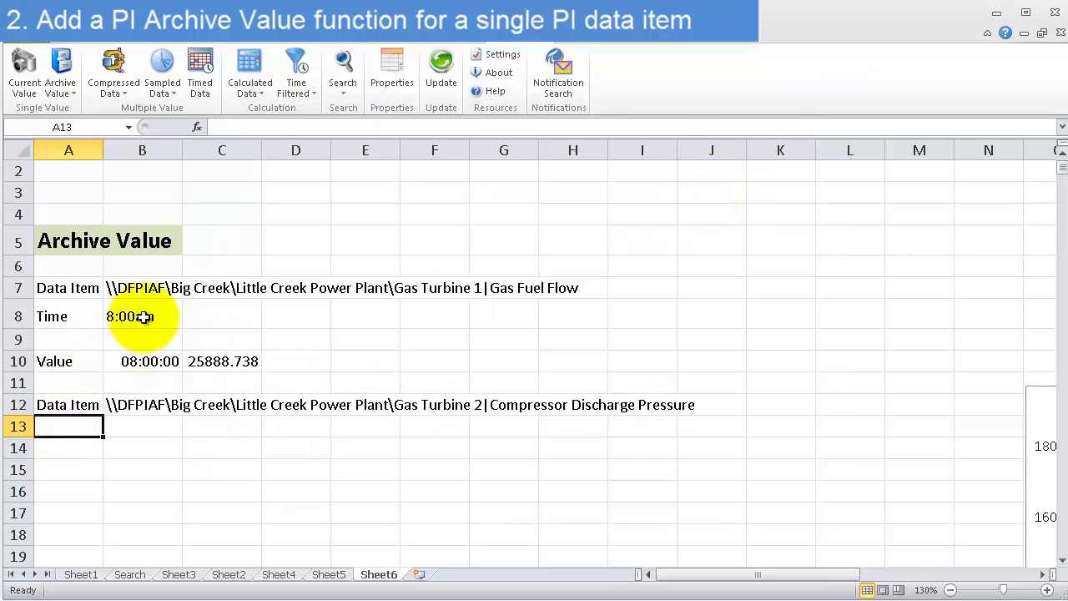
text(Time)
key(Tab)
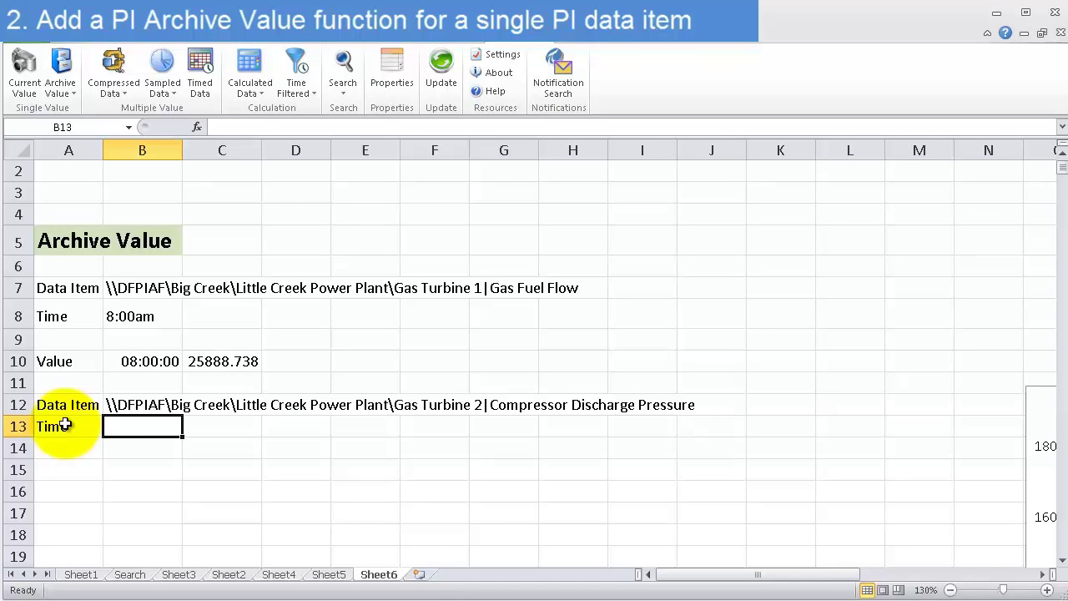
text(9:00am)
key(Return)
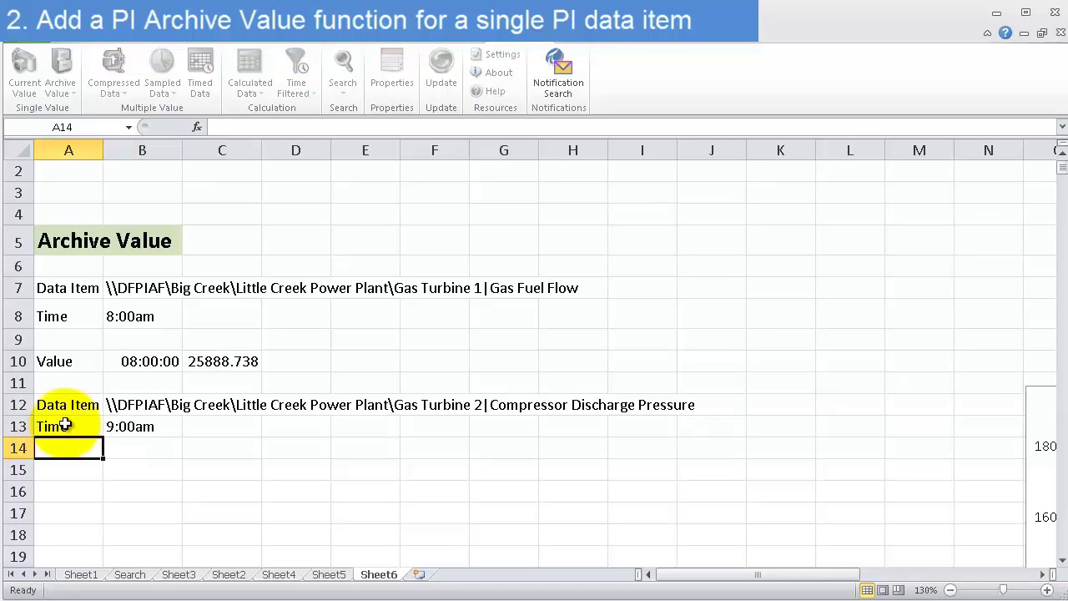
text(V)
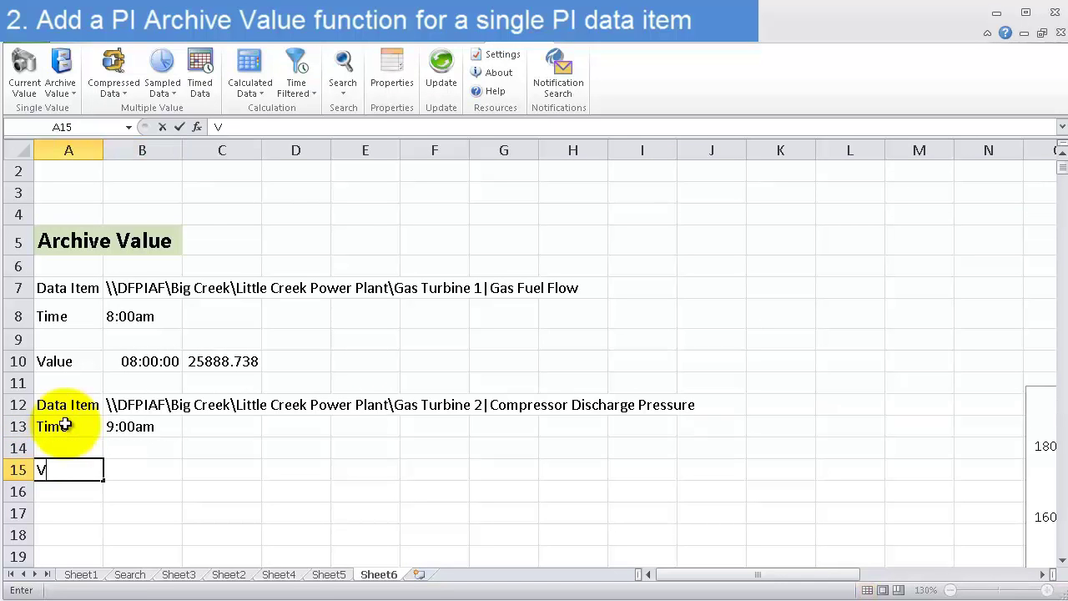
text(alue)
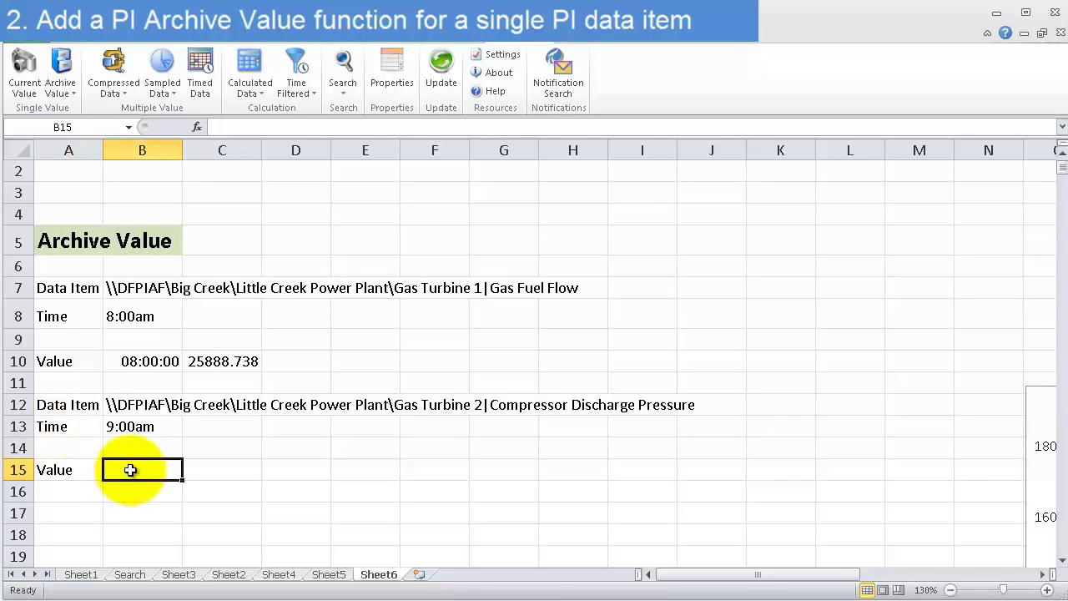
Step: Insert an Archive Value function in B15 using data item B12 and time stamp B13, with the time at left
click(60, 71)
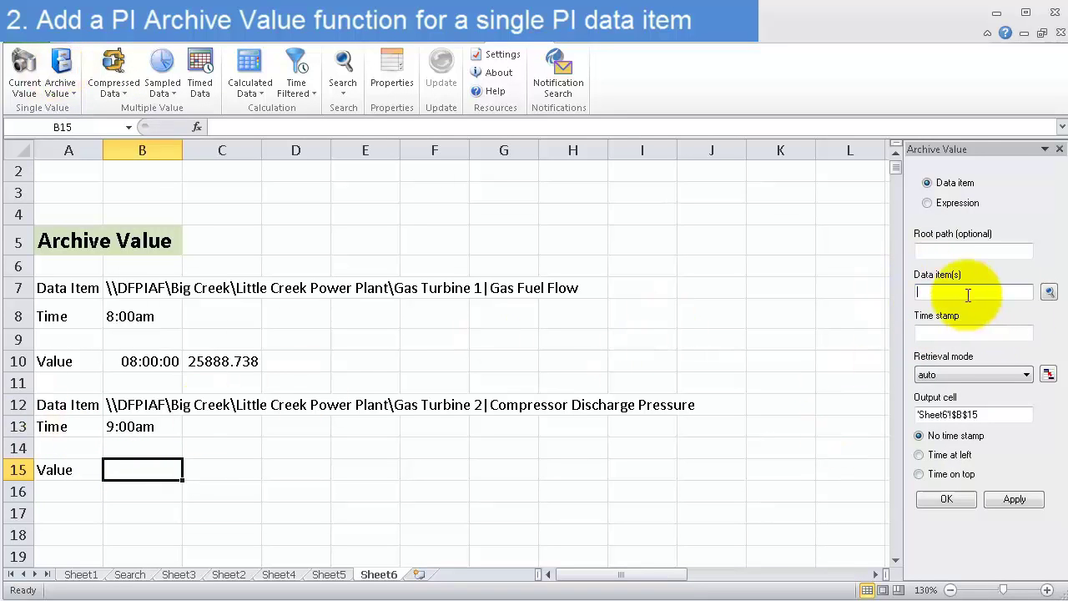
click(147, 405)
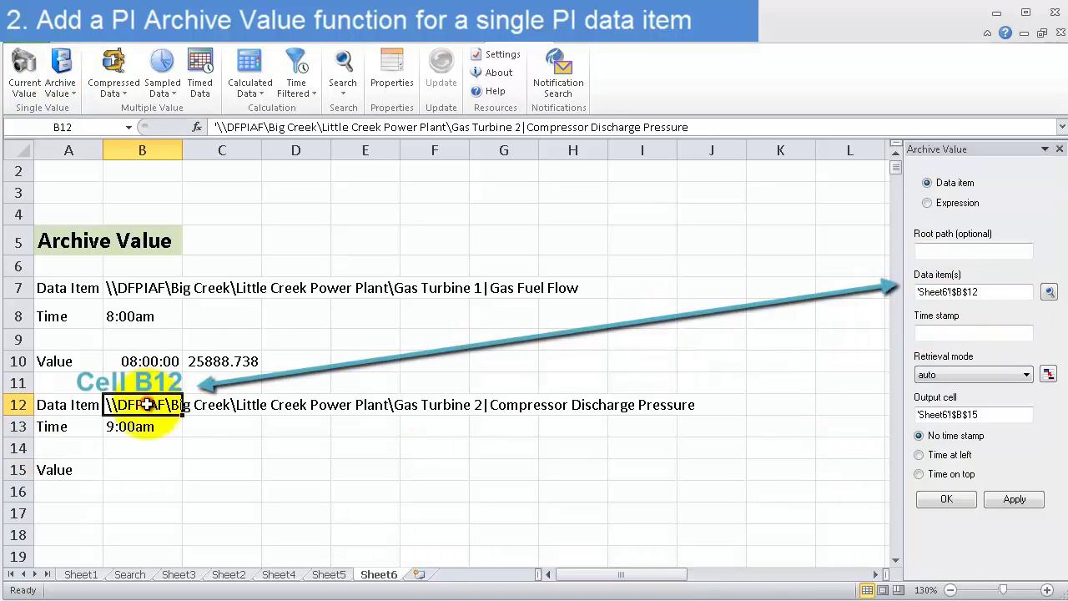
click(943, 332)
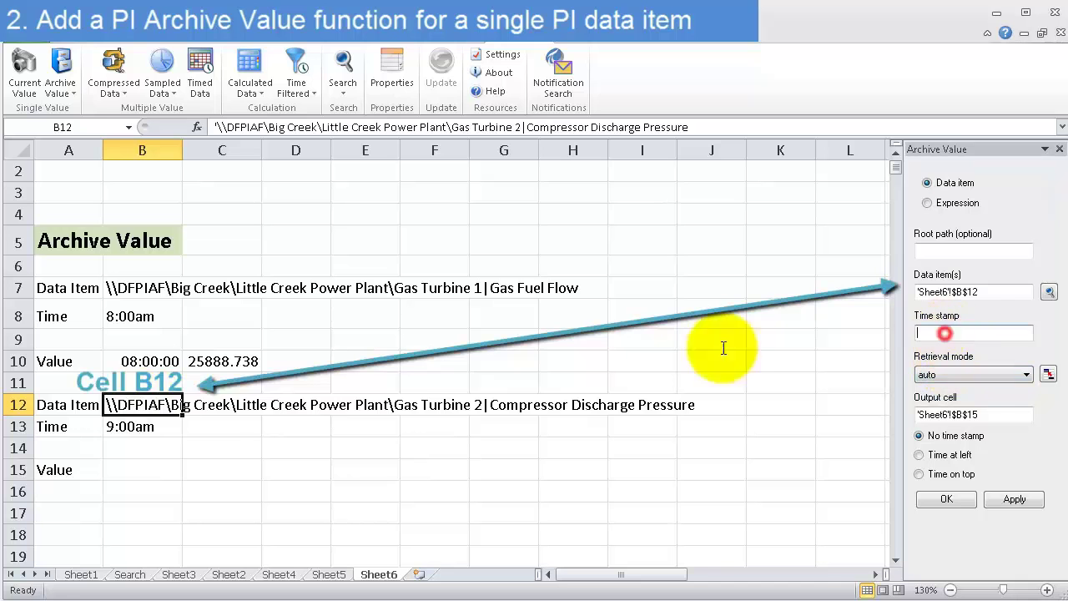
click(139, 426)
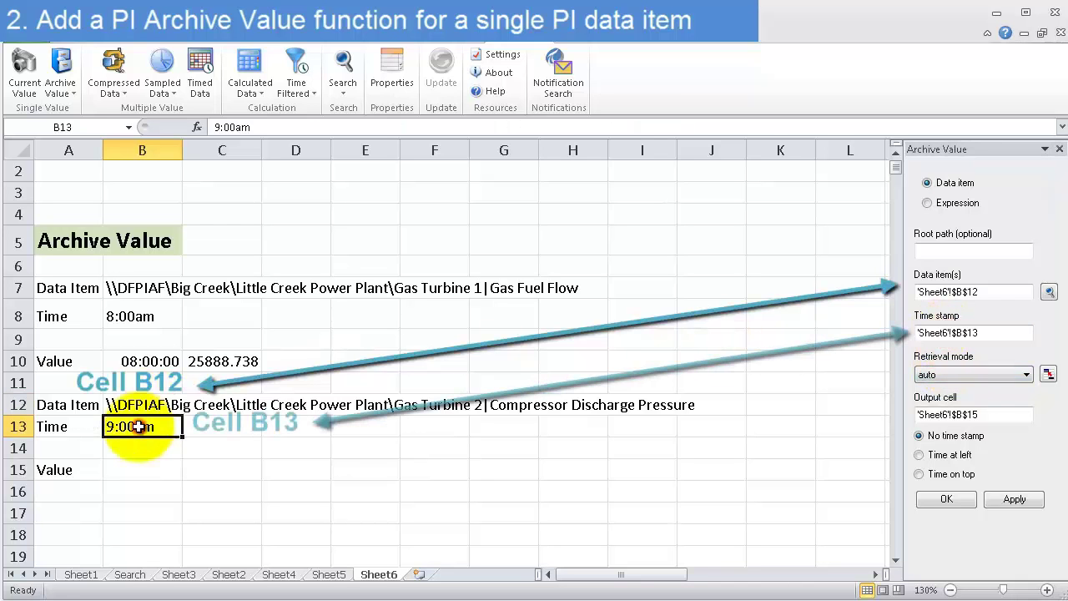
click(934, 457)
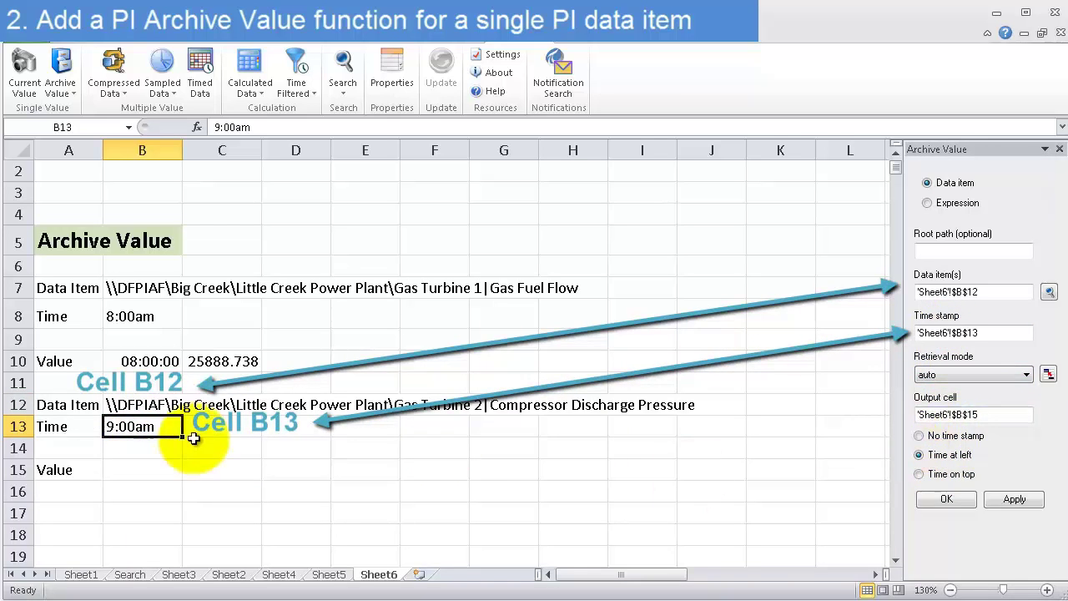
click(948, 499)
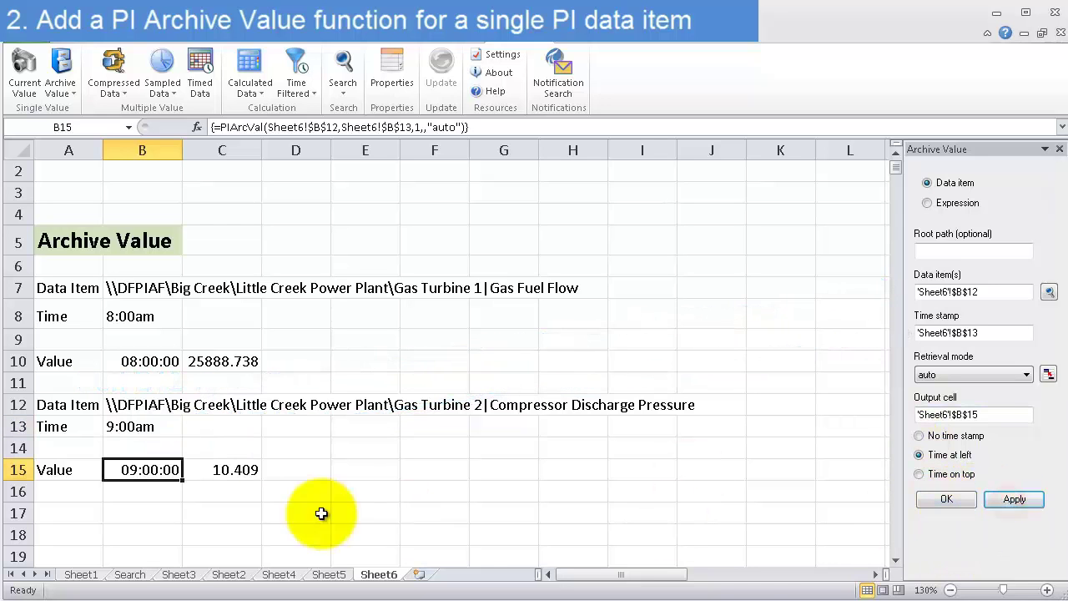
mouse_move(192, 455)
mouse_down()
mouse_move(382, 358)
mouse_move(389, 342)
mouse_up()
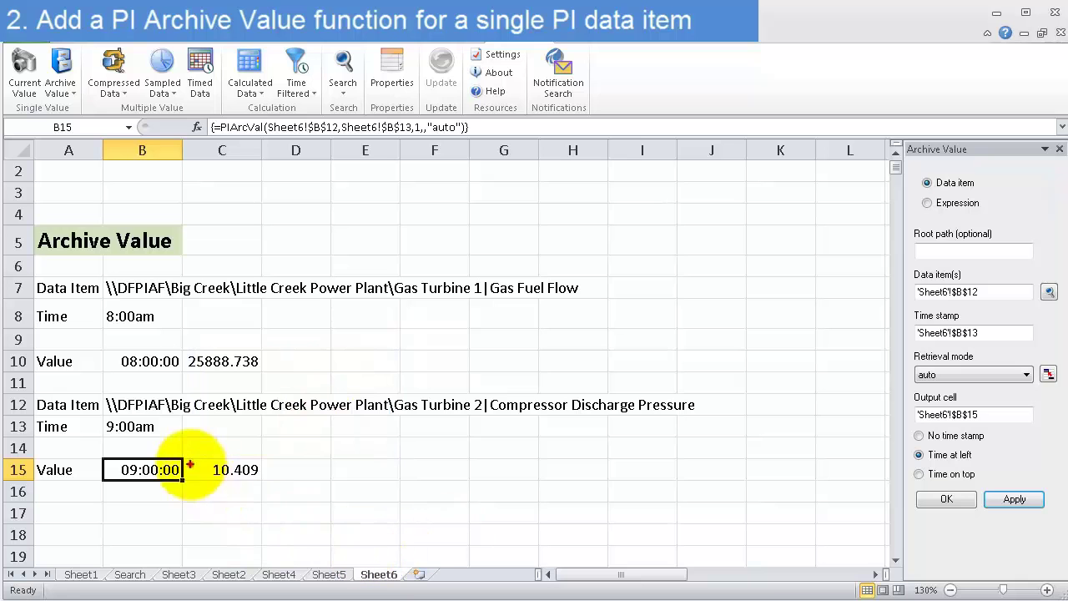
drag(192, 464, 371, 407)
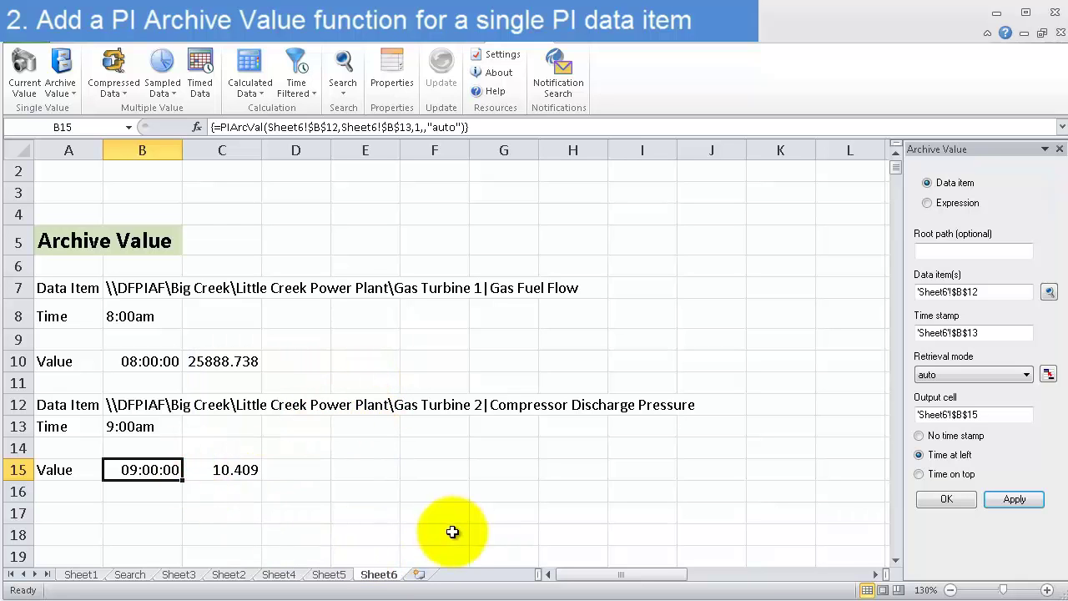
mouse_move(191, 428)
mouse_down()
mouse_move(655, 410)
mouse_move(932, 335)
mouse_up()
mouse_move(164, 403)
mouse_down()
mouse_move(864, 290)
mouse_move(906, 293)
mouse_up()
mouse_move(166, 467)
mouse_down()
mouse_move(410, 423)
mouse_move(913, 415)
mouse_move(907, 467)
mouse_up()
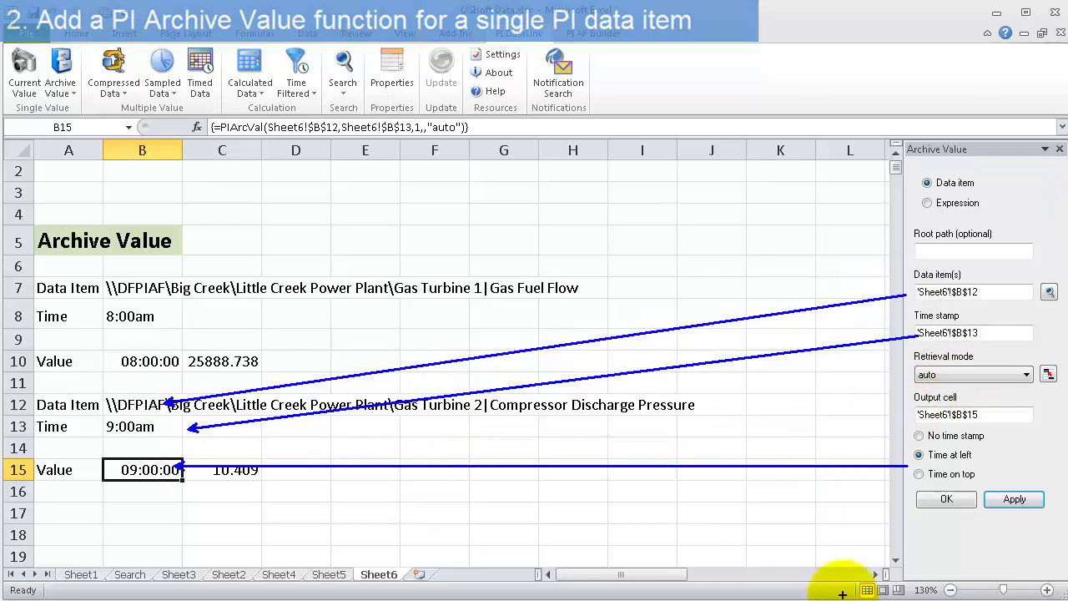
key(Escape)
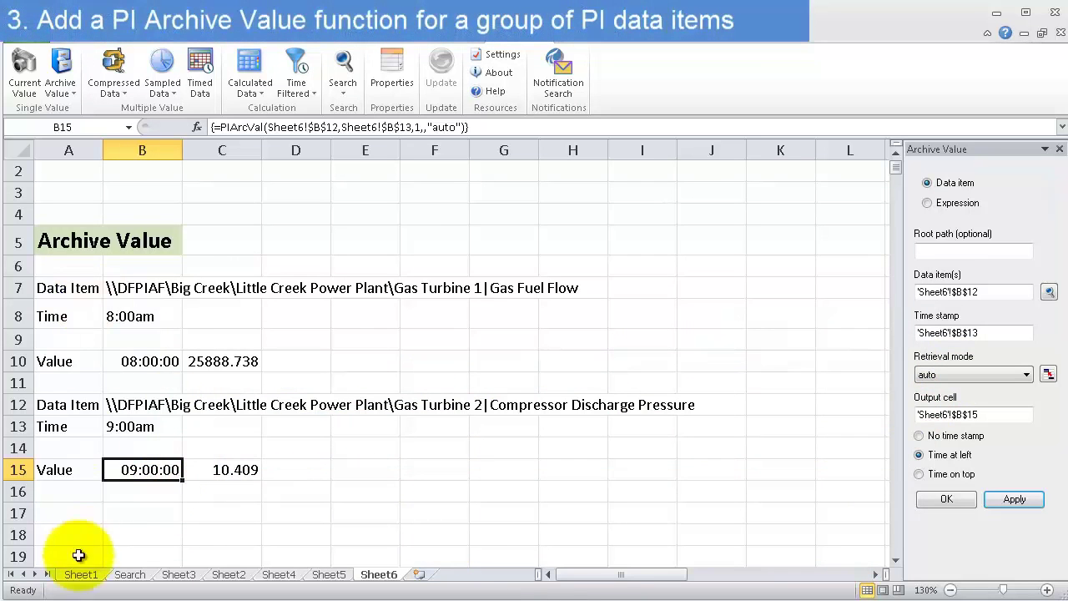
Step: Insert Gas Turbine 2's first eight data items from cell A18 down, with maximum root path length and root paths in a column
key(Down)
key(Down)
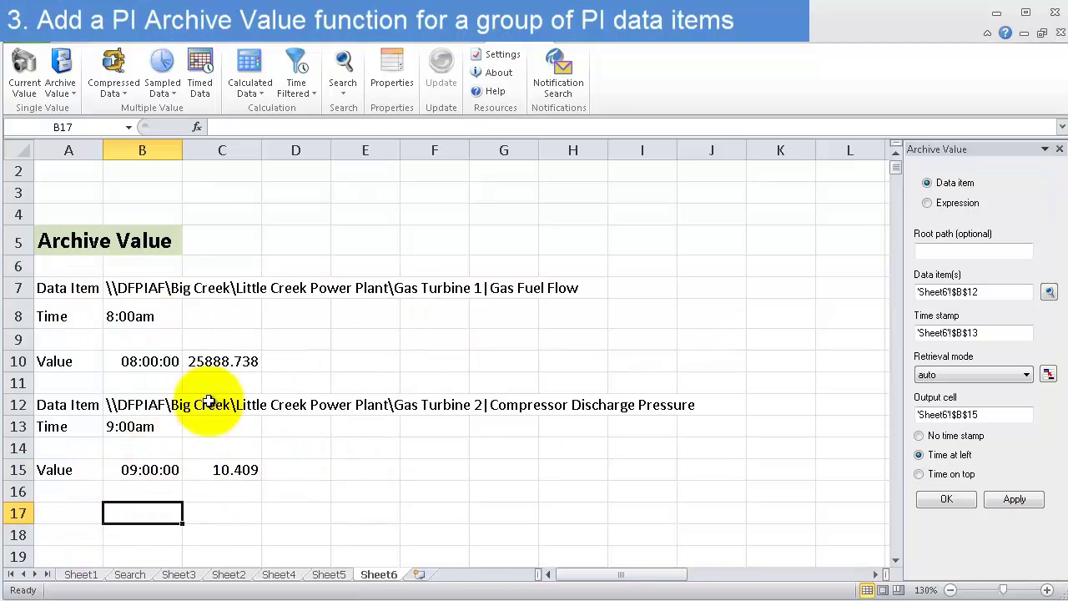
click(142, 512)
scroll(137, 488, down, 3)
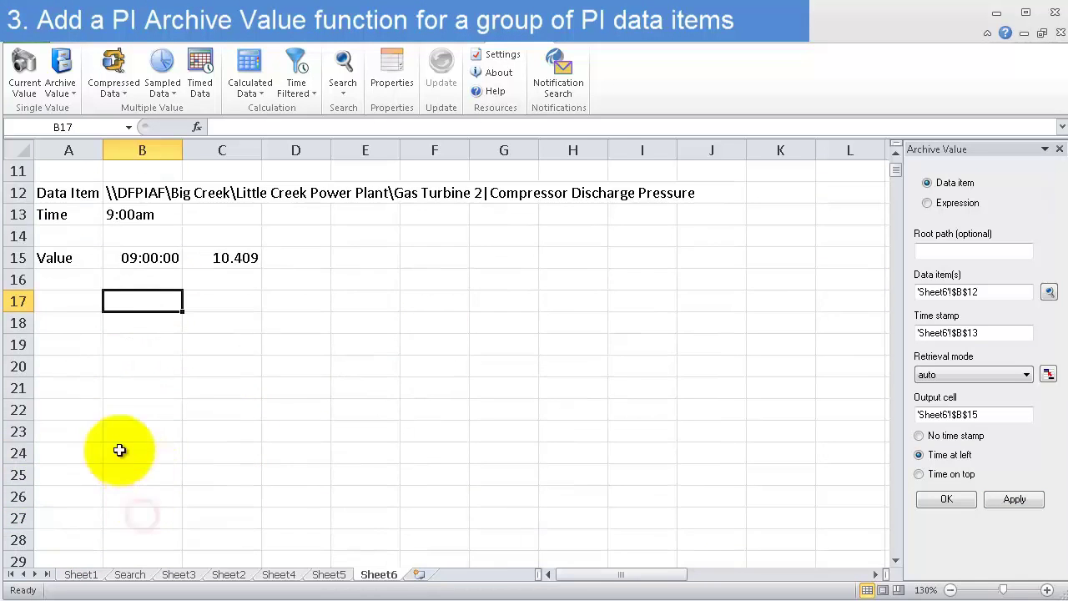
click(83, 323)
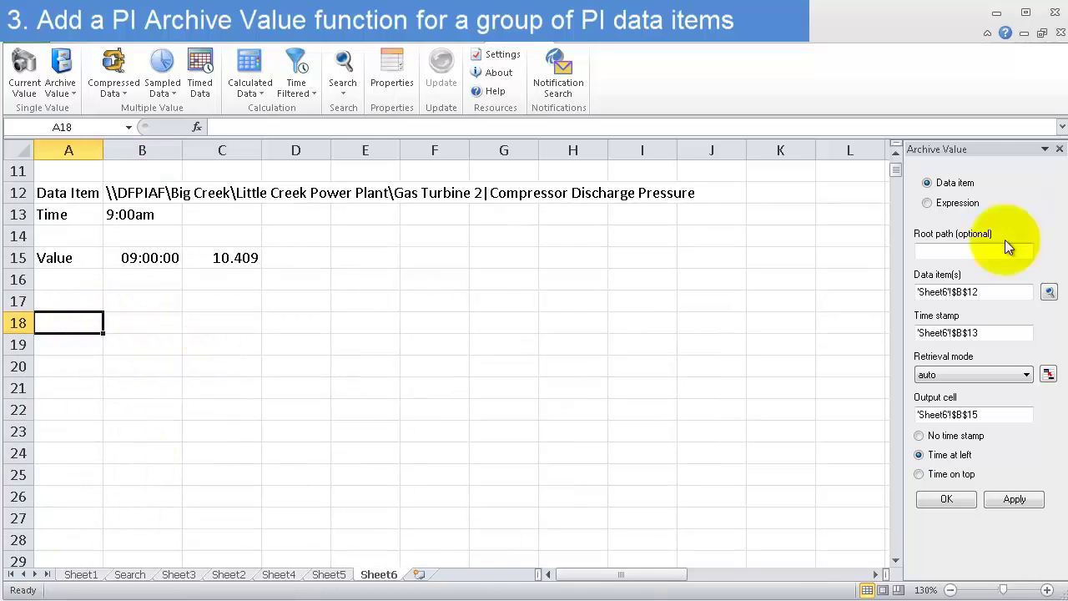
click(1060, 148)
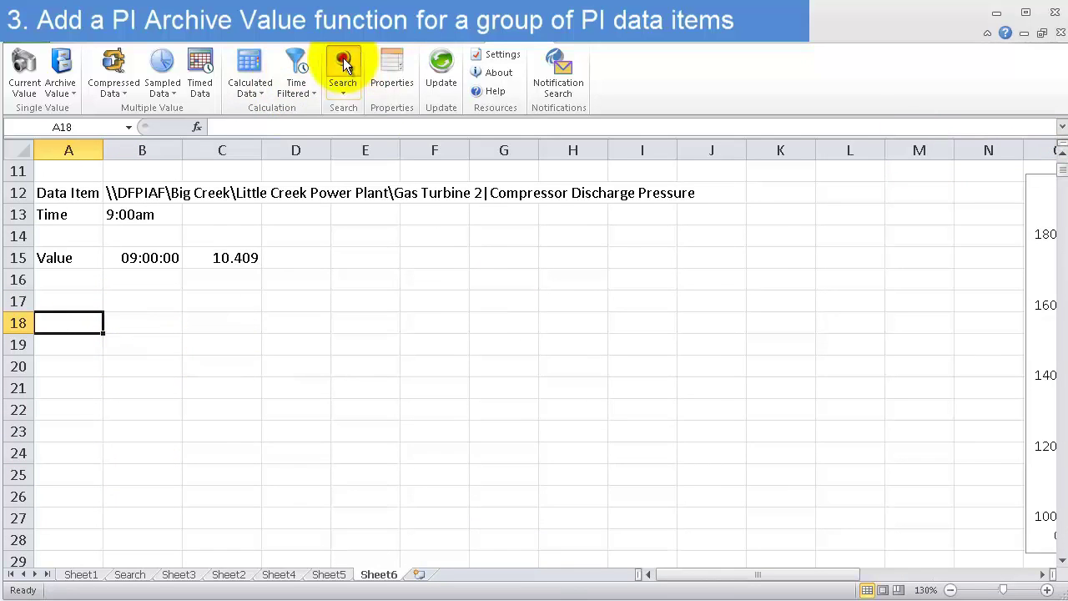
click(343, 63)
click(625, 182)
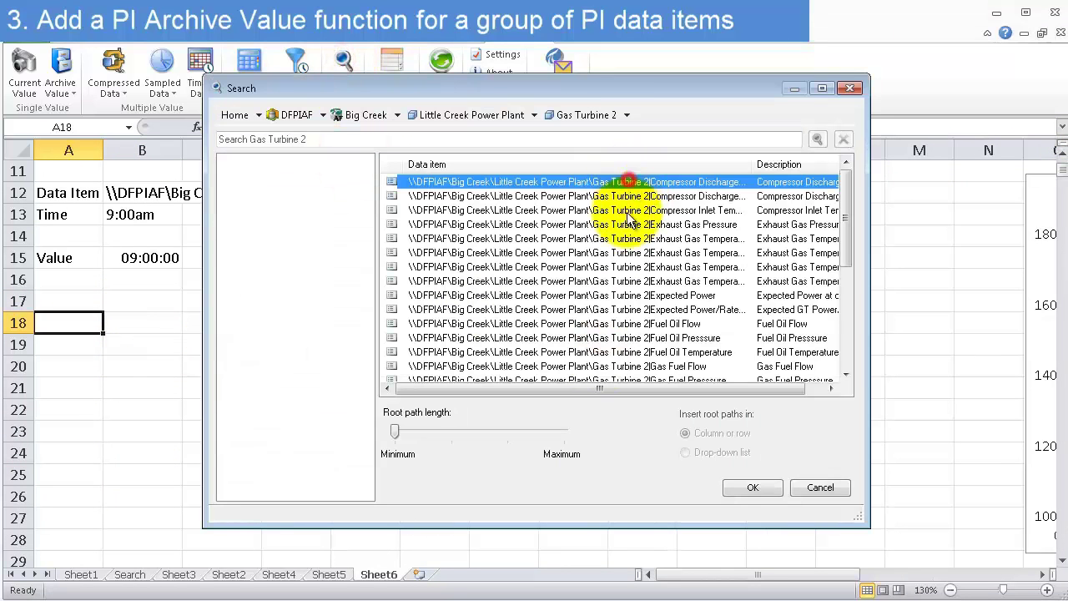
shift+click(624, 267)
shift+click(619, 284)
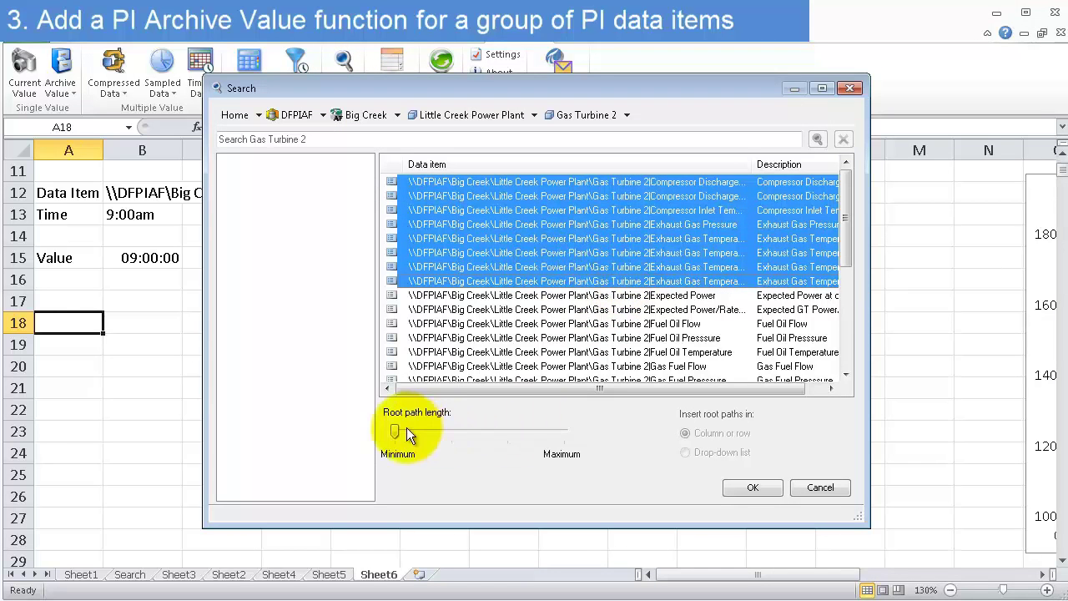
drag(395, 432, 565, 440)
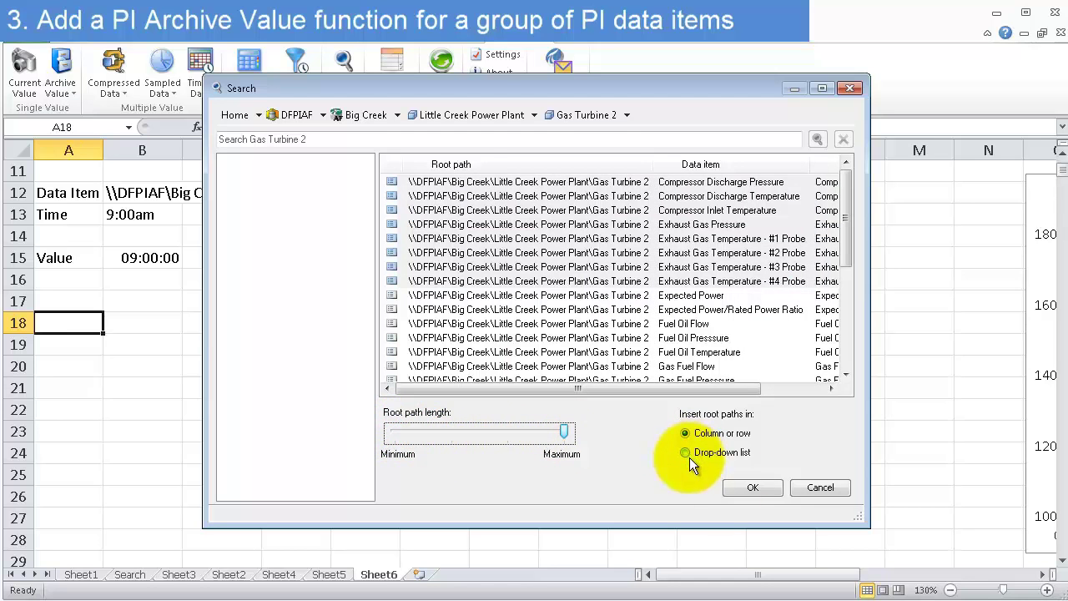
click(749, 488)
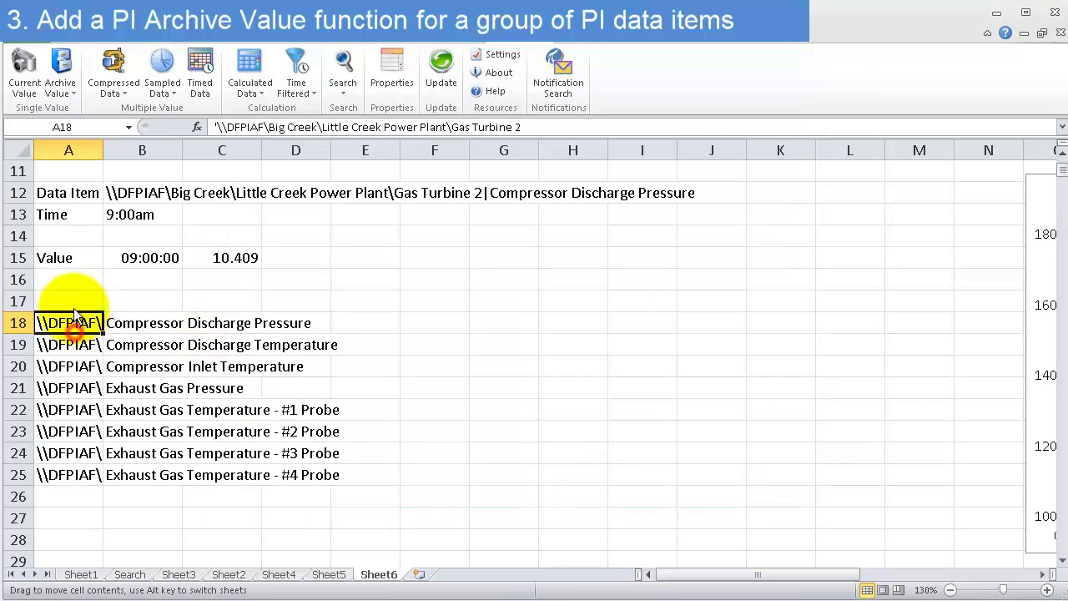
Step: Reduce the root paths to a single one in A17 and move the eight data item names to A19:A26
drag(74, 310, 60, 511)
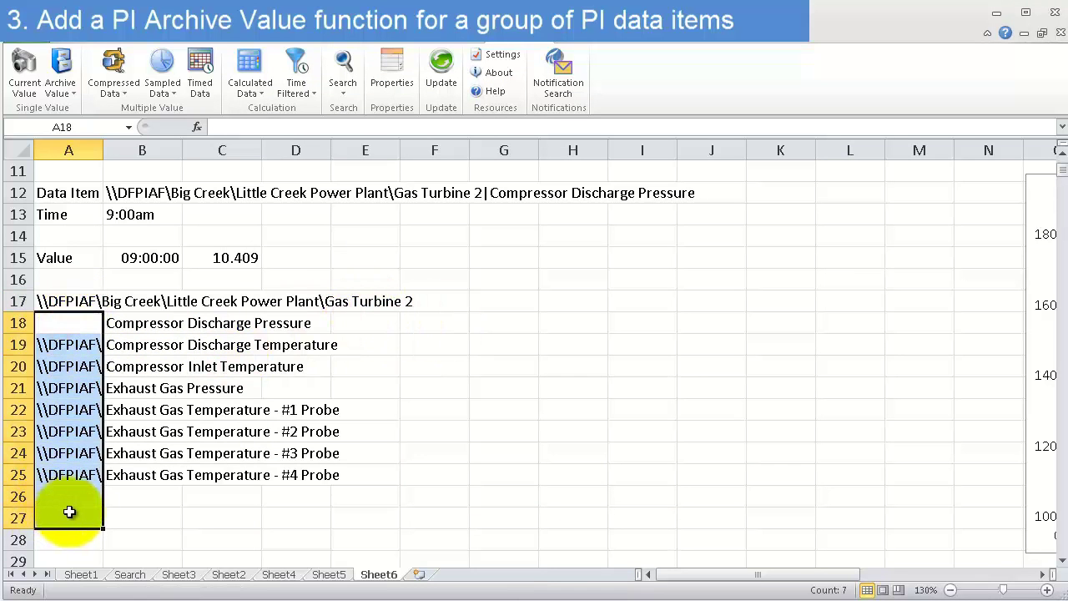
mouse_move(133, 321)
mouse_down()
mouse_move(124, 362)
mouse_move(133, 477)
mouse_up()
drag(483, 179, 783, 253)
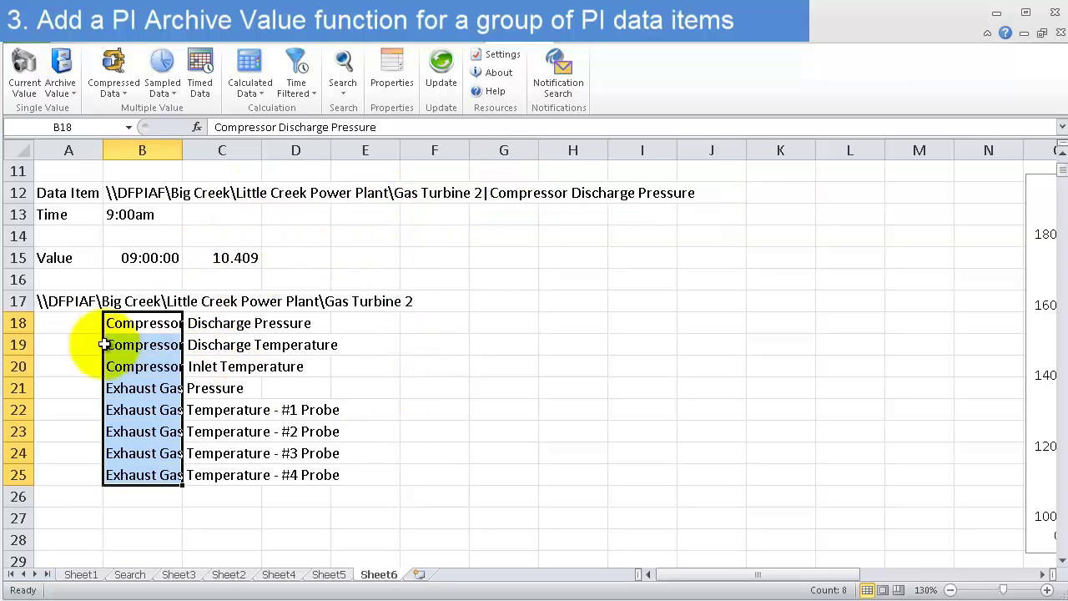
drag(181, 392, 100, 417)
click(154, 358)
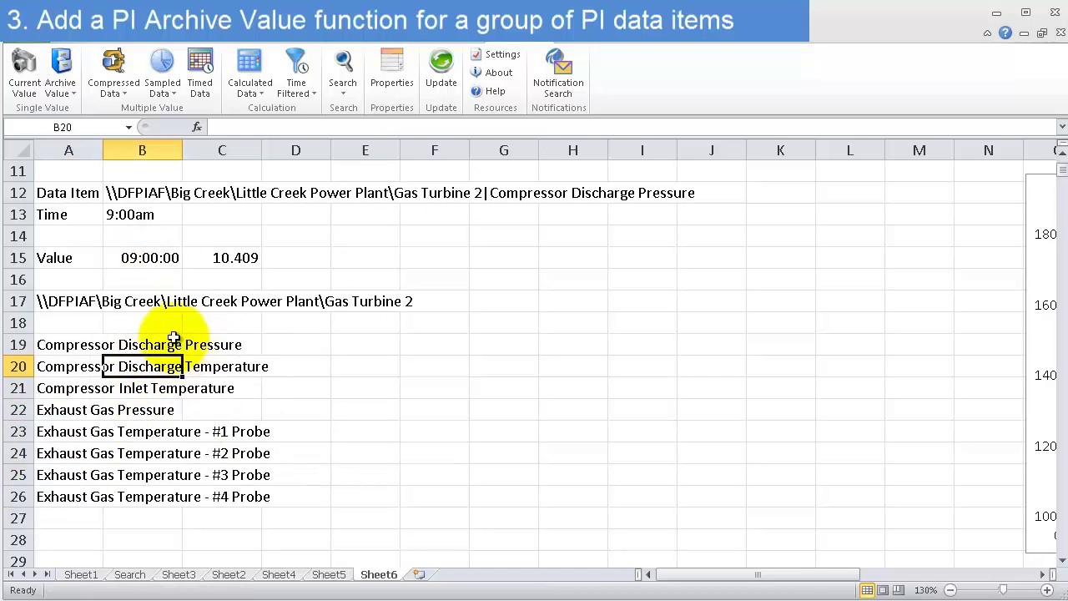
Step: Start an Archive Value function with output cell E19, using data items A19:A26 and the root path in A17
click(234, 347)
click(370, 347)
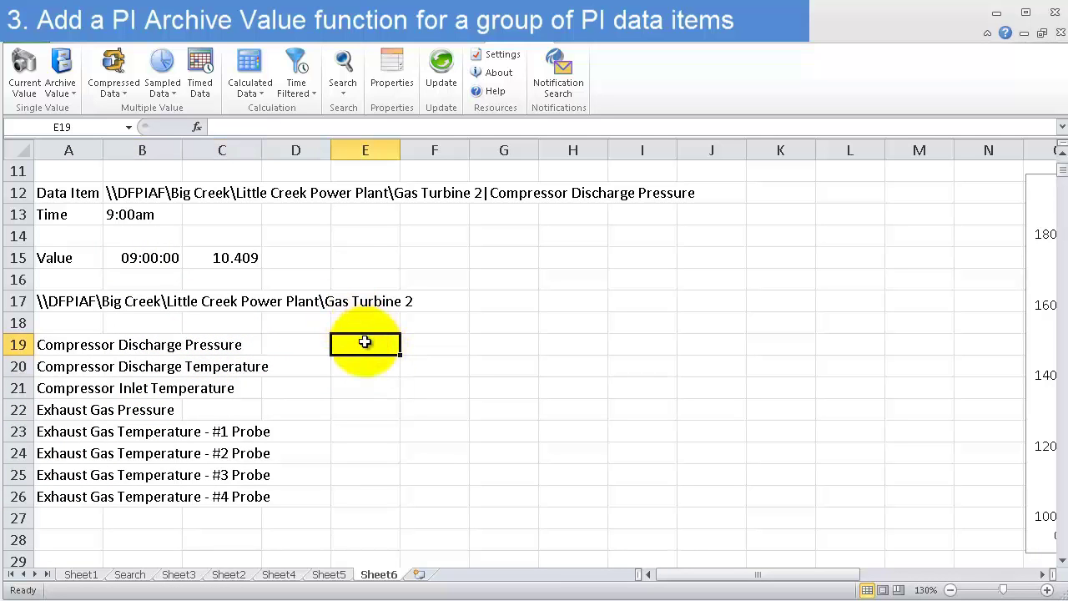
click(65, 64)
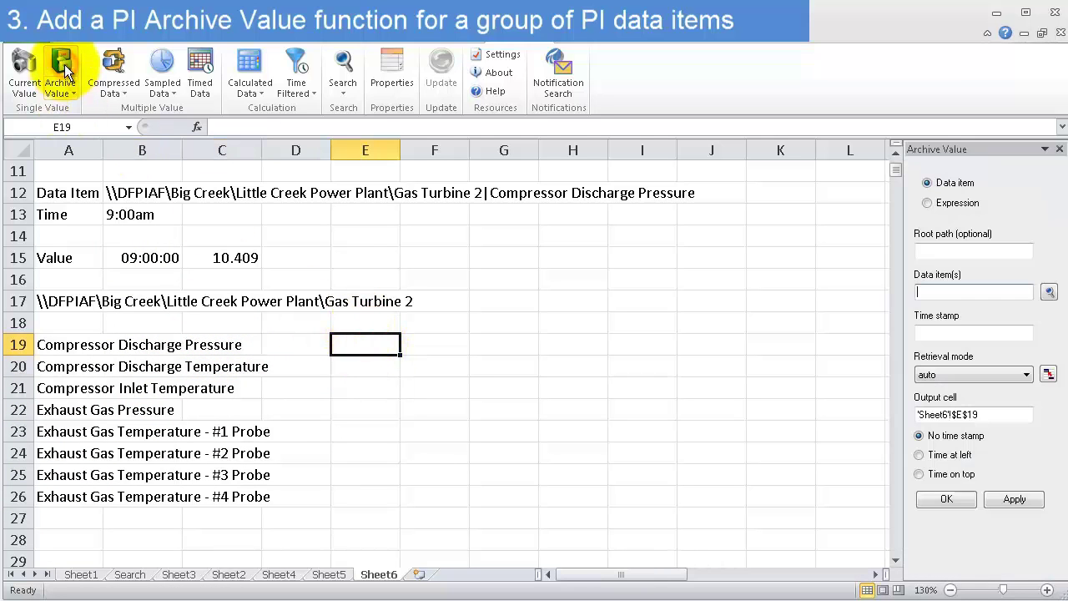
click(944, 292)
drag(71, 345, 63, 496)
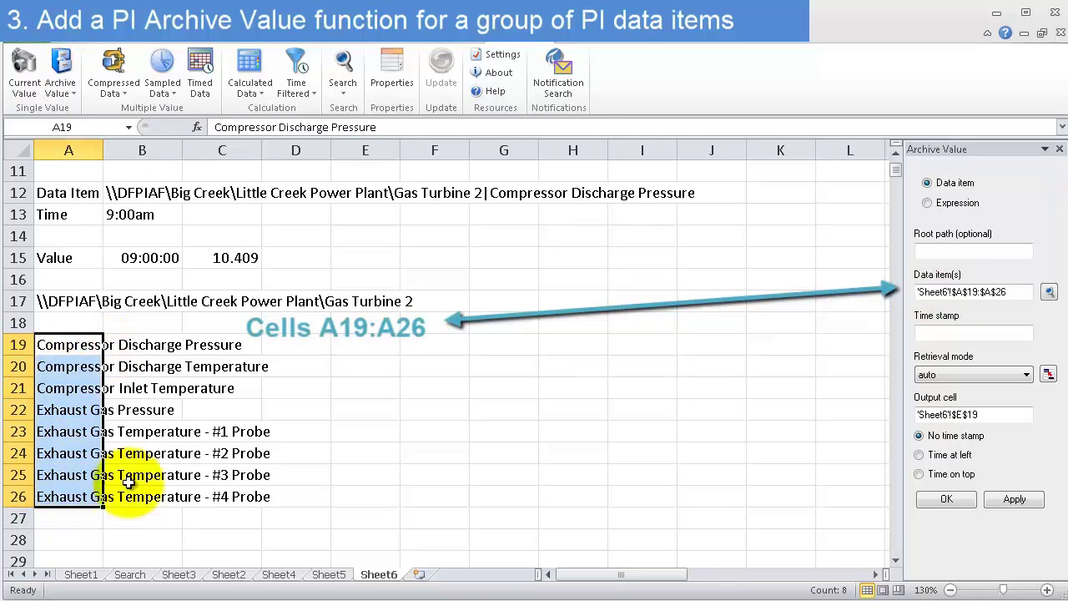
click(949, 253)
click(75, 300)
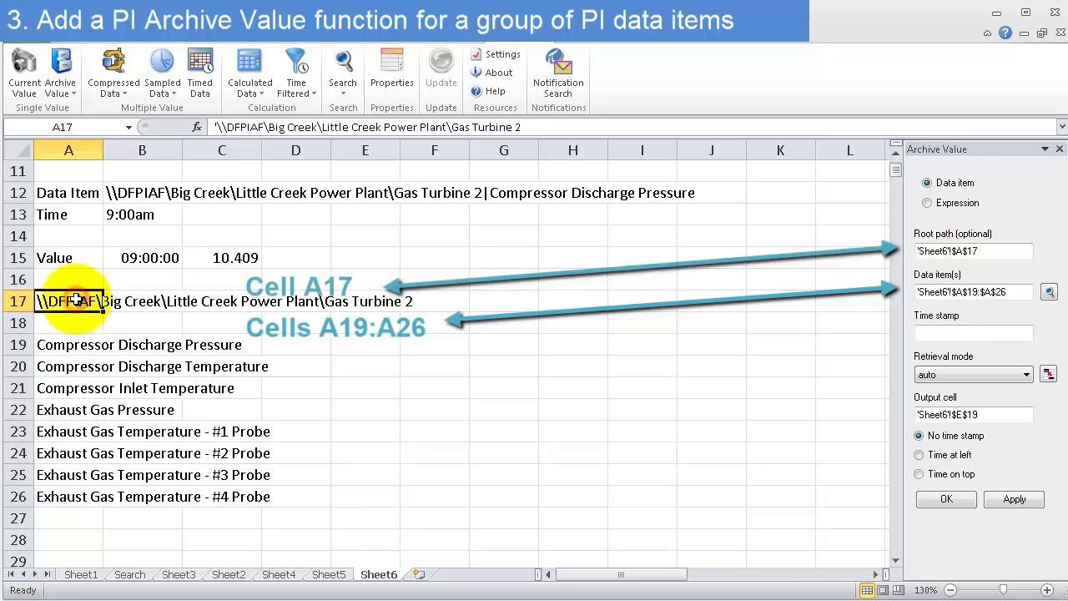
Step: Use B13 as the function's time stamp, show the time at left, and insert the archive values for the group
click(941, 333)
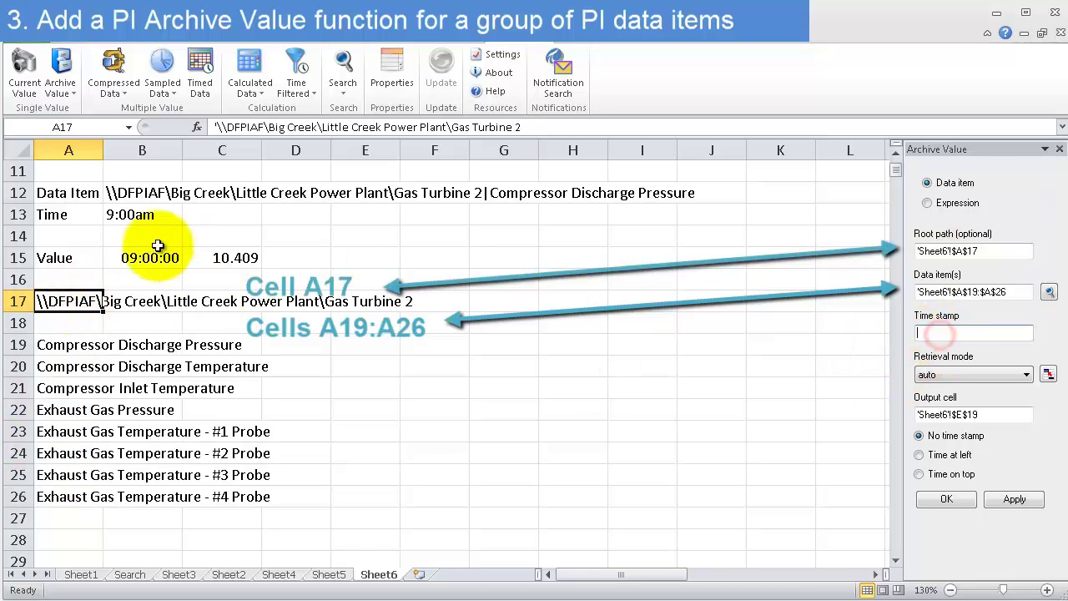
click(132, 215)
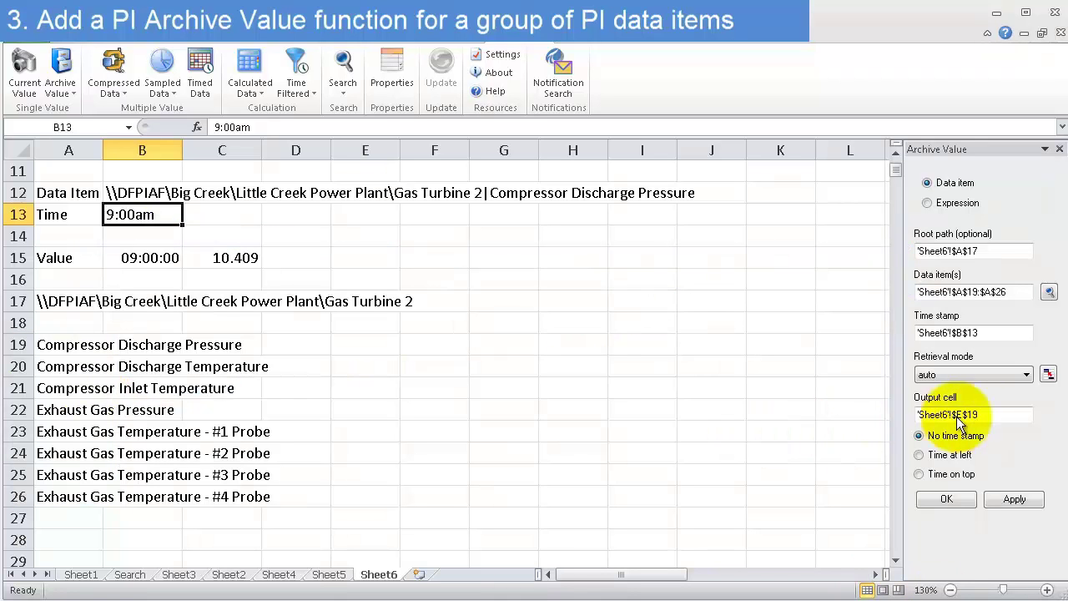
drag(999, 412, 957, 413)
click(941, 454)
click(1012, 497)
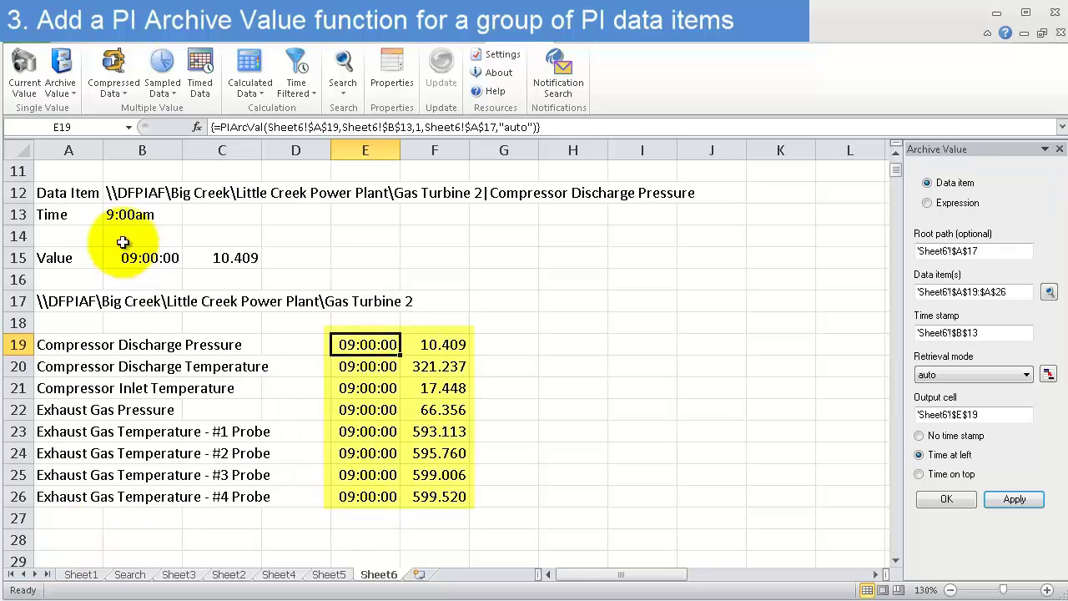
Step: Change the time in B13 to 9:30am to refresh the archive values, and edit its minutes once more
click(123, 214)
double_click(108, 215)
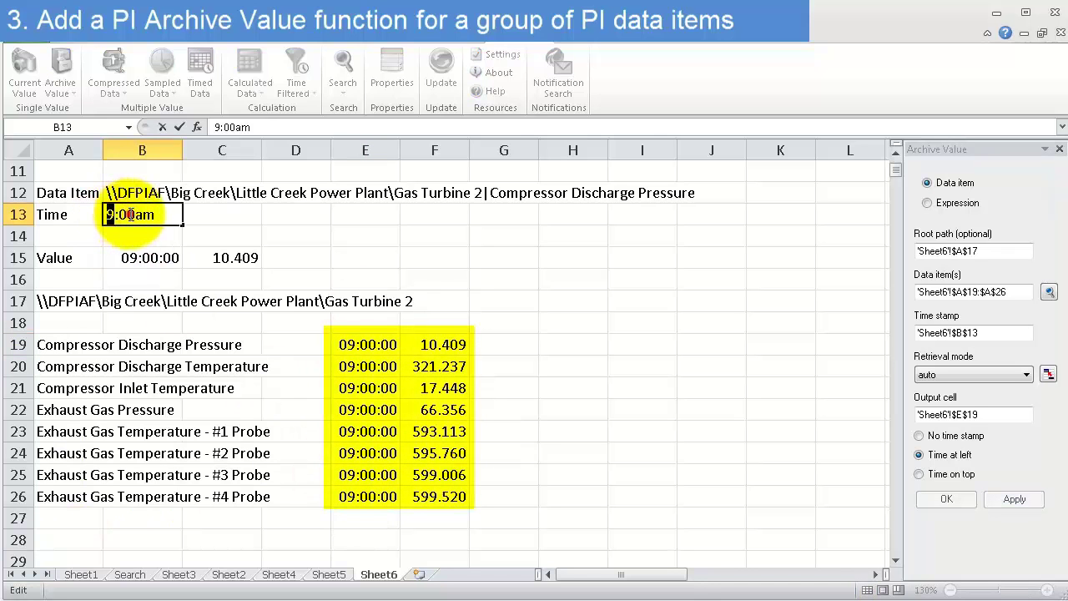
key(Return)
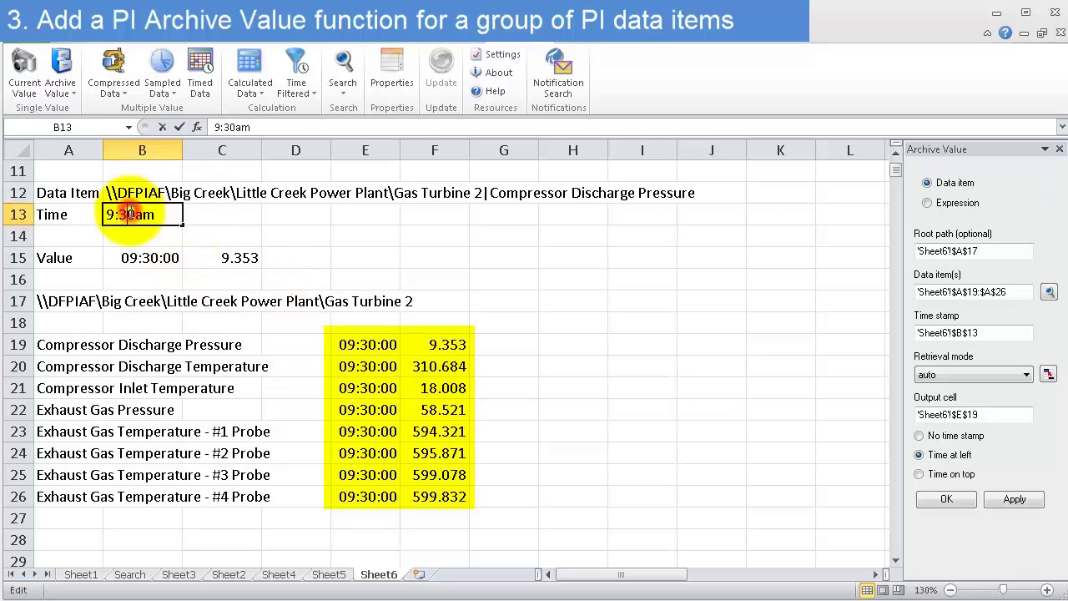
key(shift+Left)
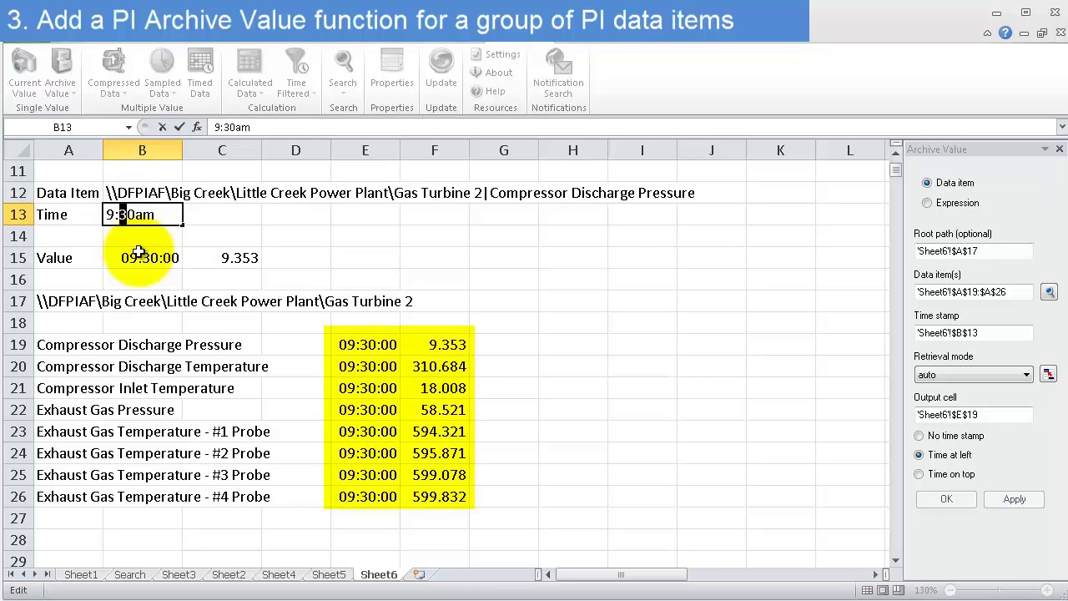
key(Return)
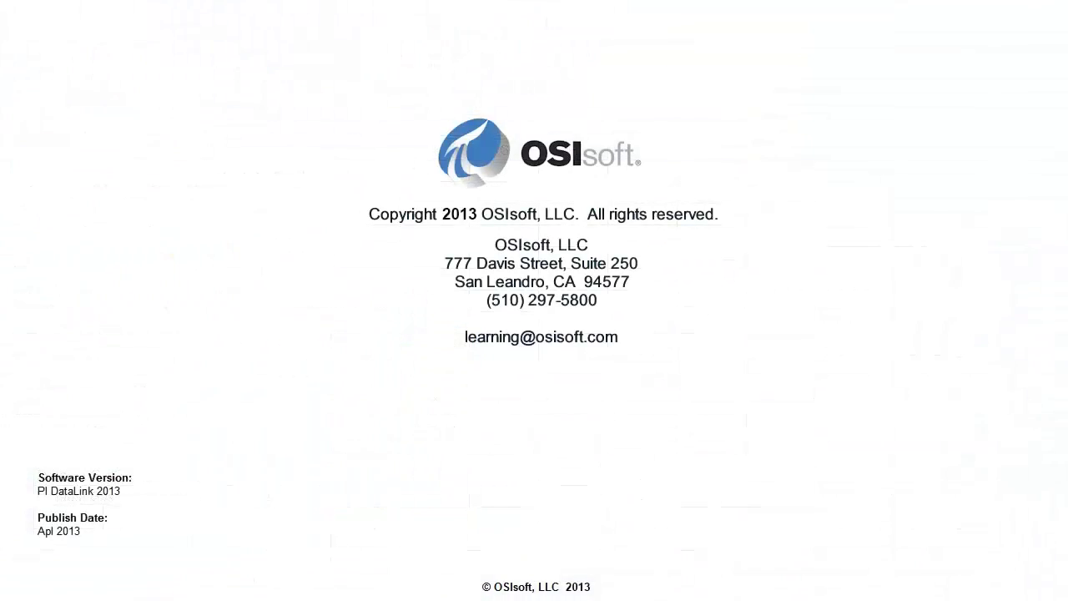